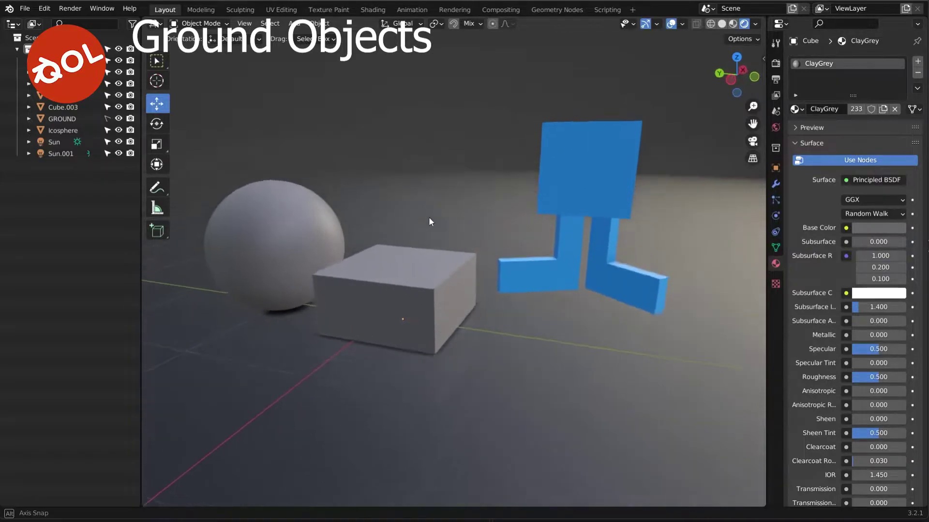
Move the grey cube along the global Z axis several times, starting with a raise of about 0.42 m
click(431, 269)
key(g)
key(z)
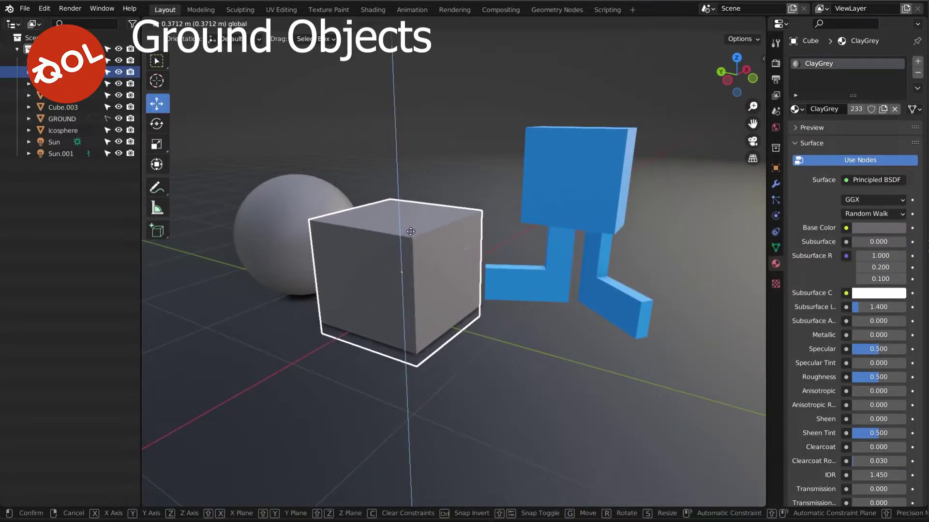
click(413, 263)
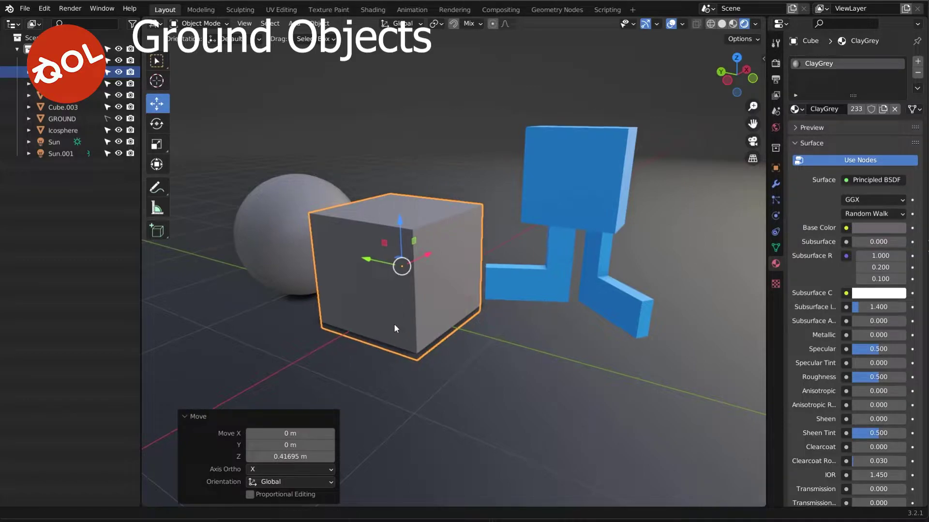
middle_drag(394, 324, 410, 309)
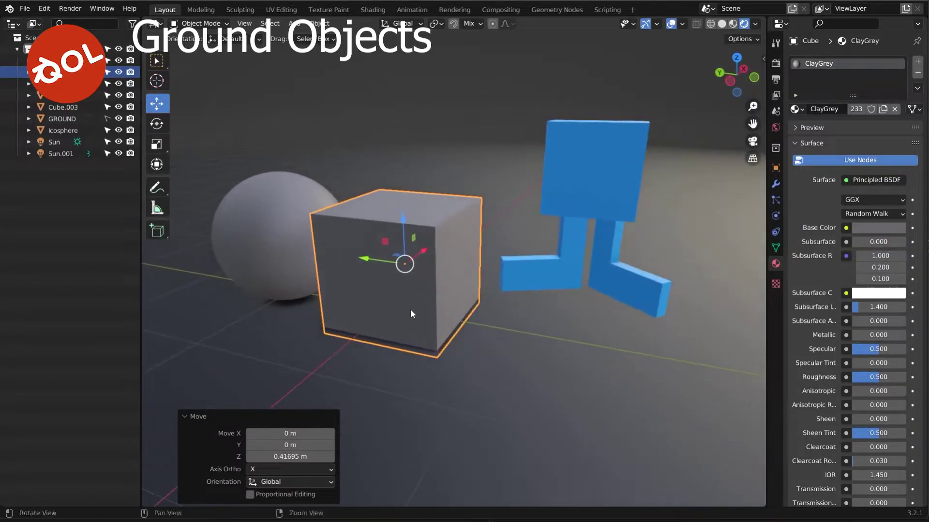
key(g)
key(z)
click(407, 230)
Lower the grey cube about 0.14 m along Z and ground it at world zero with QOL Objects to ground
middle_drag(407, 230, 437, 210)
key(g)
key(z)
click(412, 226)
click(319, 23)
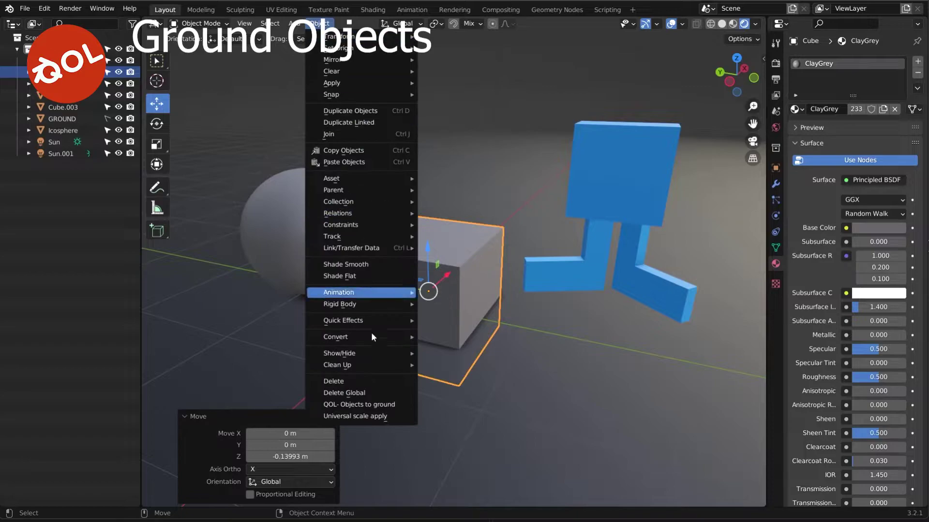
click(370, 402)
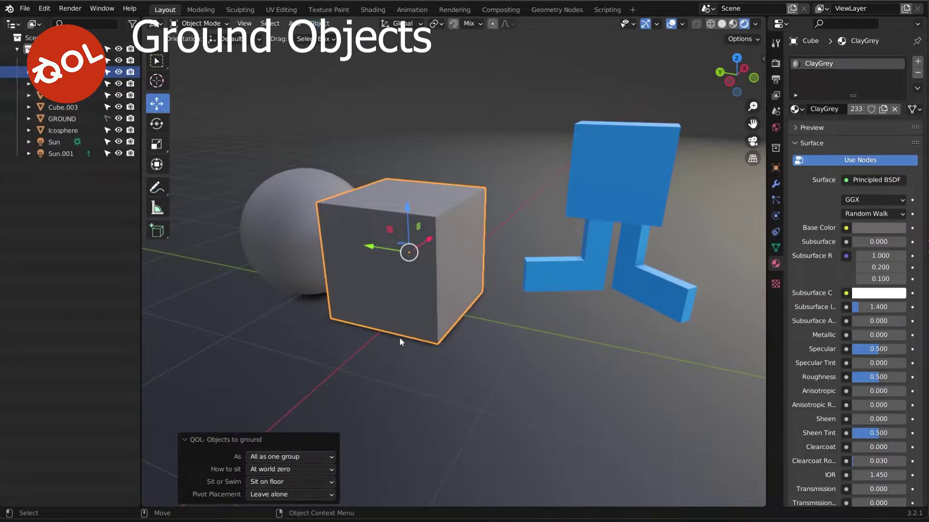
Ground the grey sphere at world zero with QOL Objects to ground, checking it in a side view
middle_drag(400, 342, 318, 325)
click(373, 292)
scroll(339, 312, up, 3)
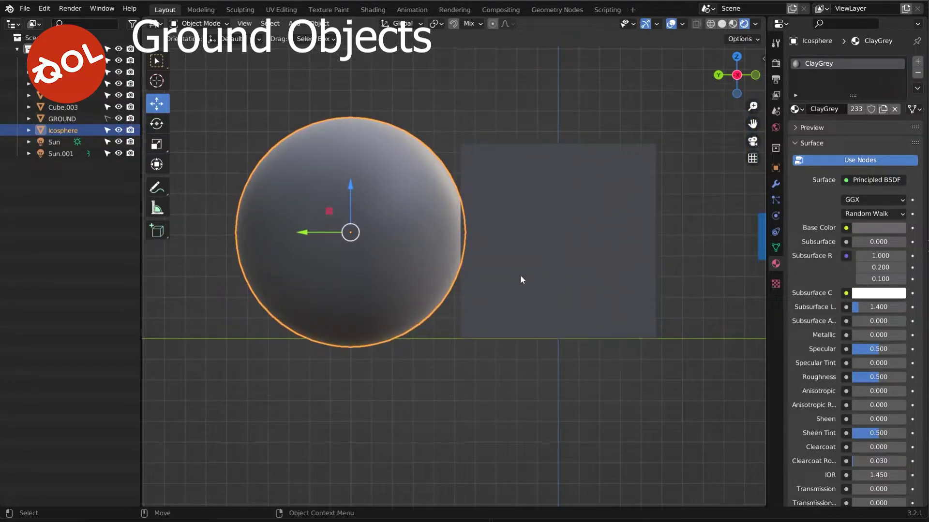
scroll(506, 278, down, 2)
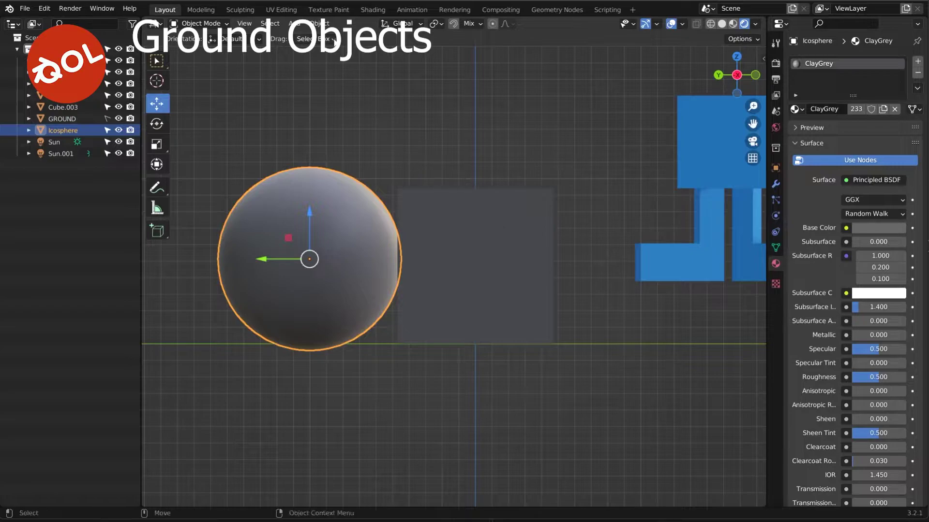
click(319, 23)
mouse_move(336, 97)
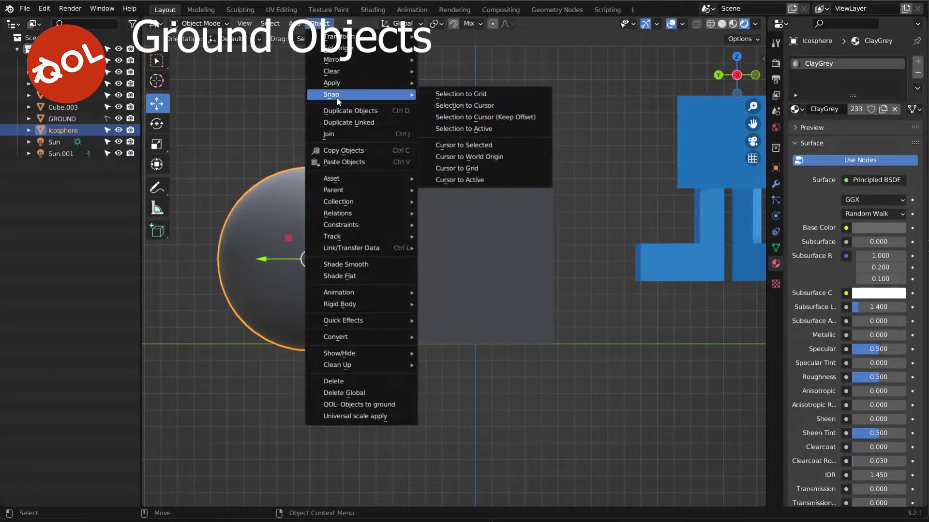
click(387, 407)
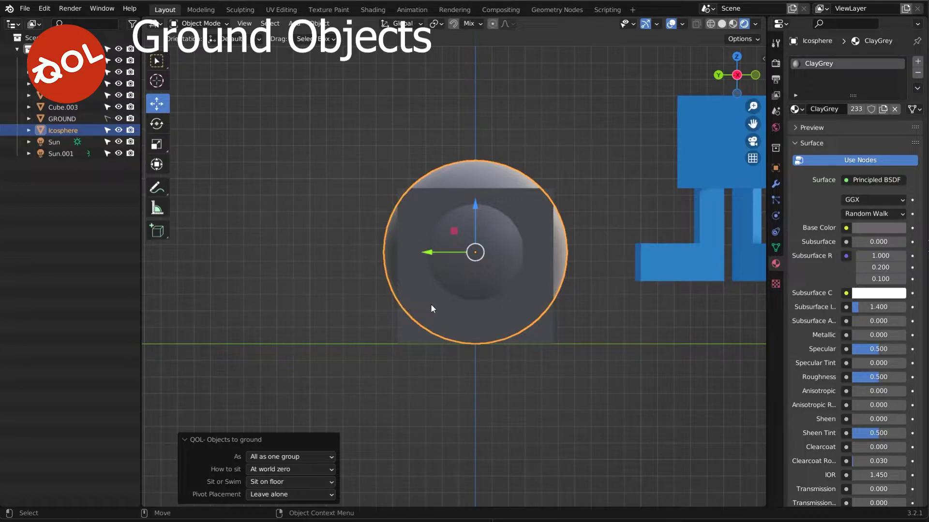
Change how the sphere sits in the grounding operation to Straight down
shift+middle_drag(508, 337, 476, 300)
click(278, 470)
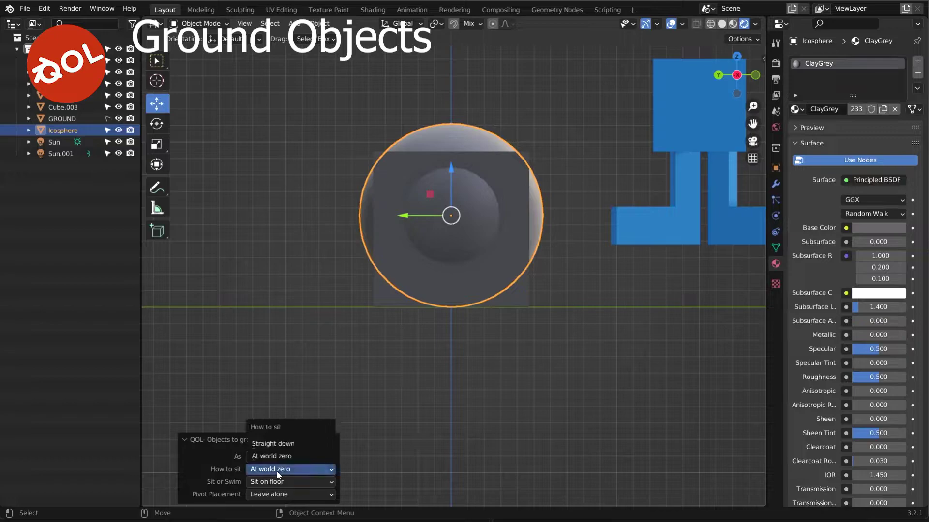
click(280, 443)
Move the grey cube about -0.17 m along the global Y axis
middle_drag(349, 377, 396, 336)
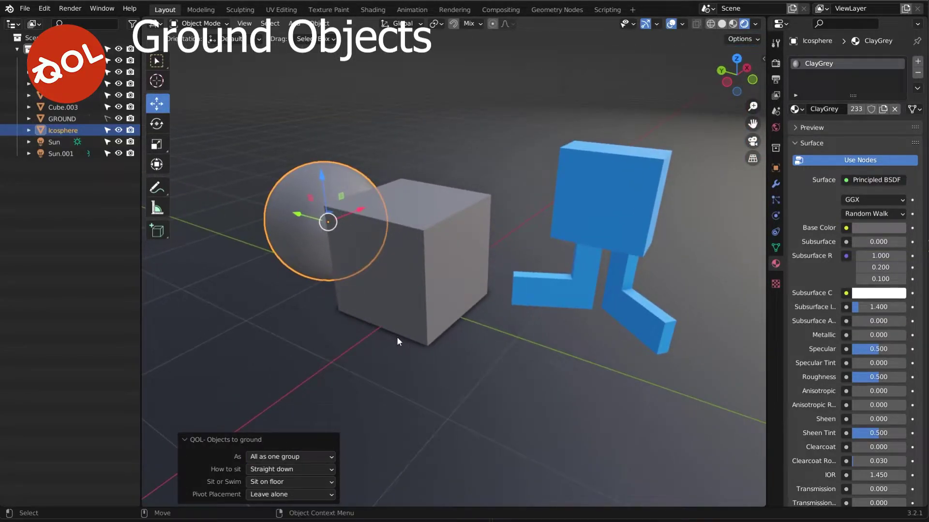
click(414, 263)
drag(414, 265, 384, 317)
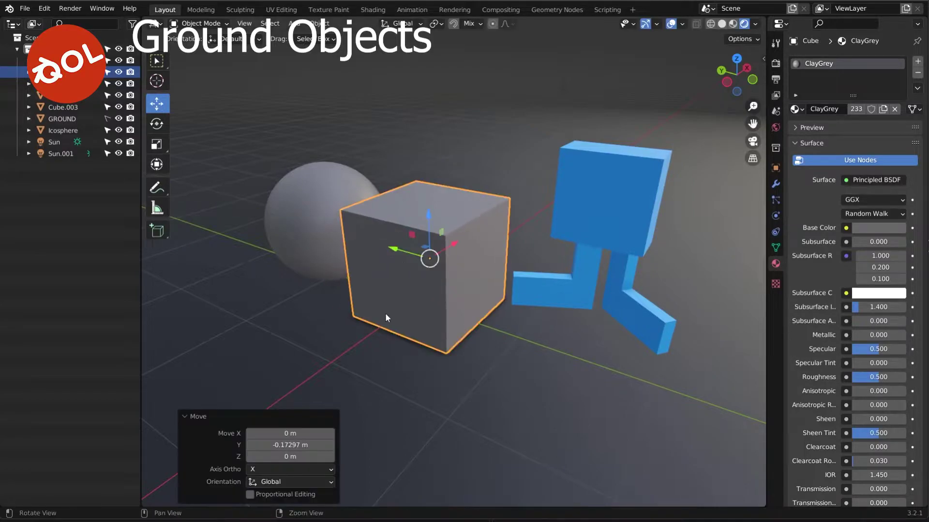
Ground both blue legs and the blue body block together as one group, straight down, with QOL Objects to ground
middle_drag(385, 317, 472, 311)
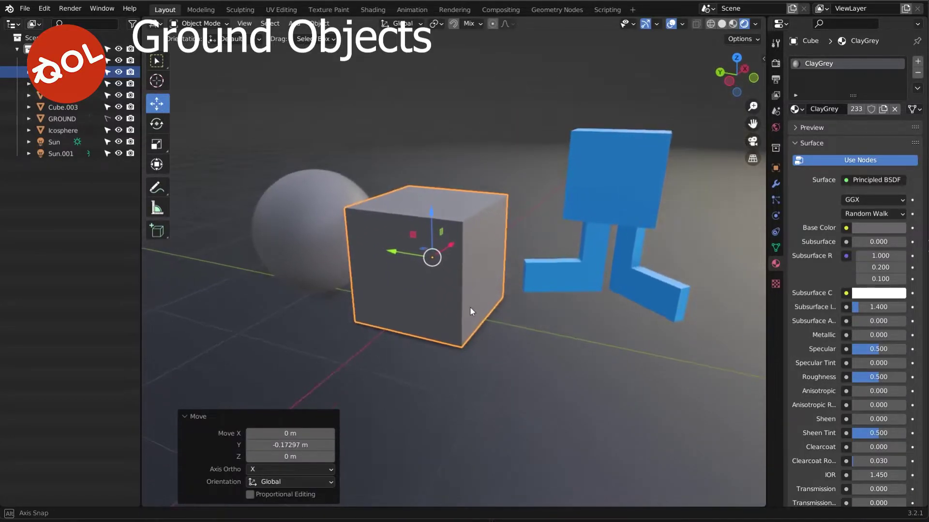
click(559, 271)
shift+click(623, 248)
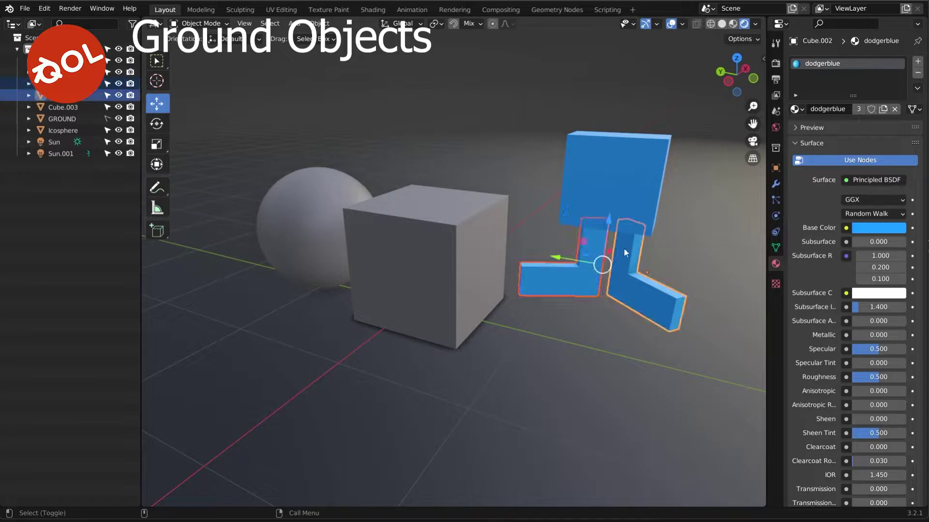
shift+click(611, 180)
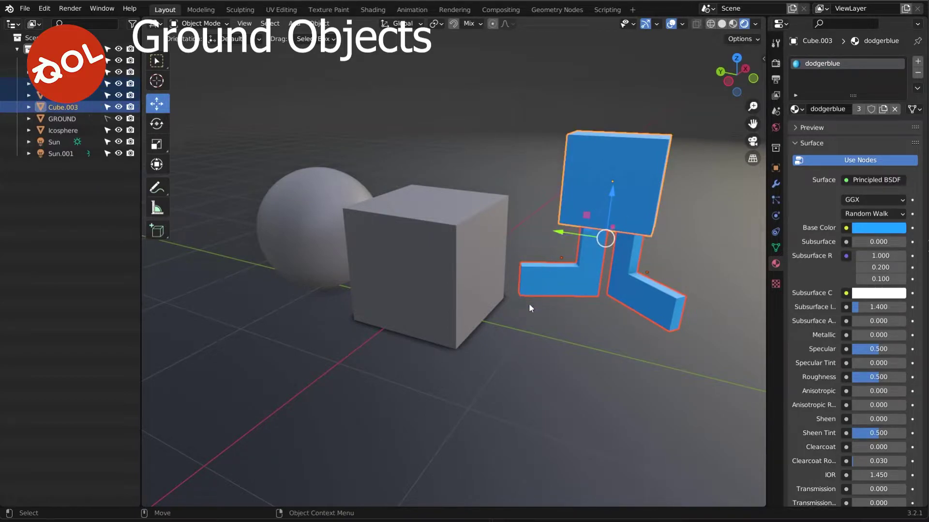
click(319, 23)
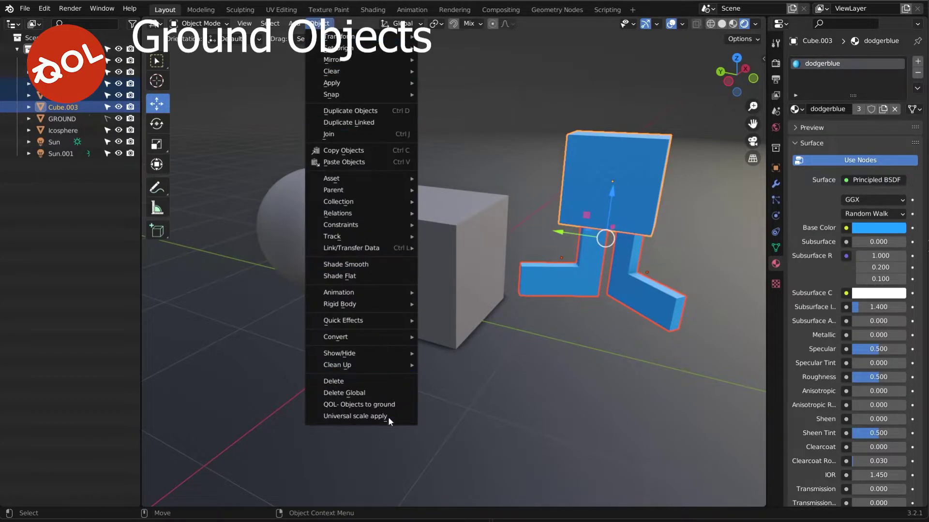
click(380, 405)
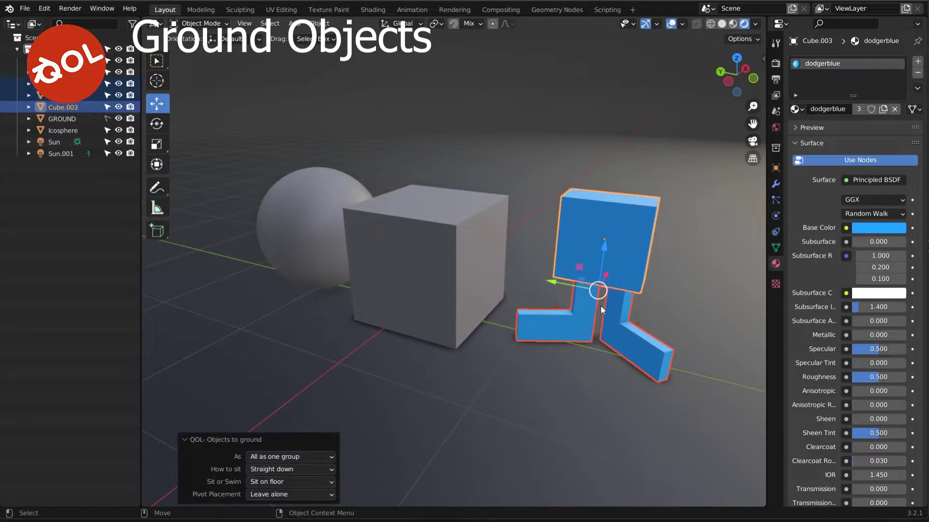
Set the pivot placement of the grounded blue objects to At Base
middle_drag(600, 306, 547, 294)
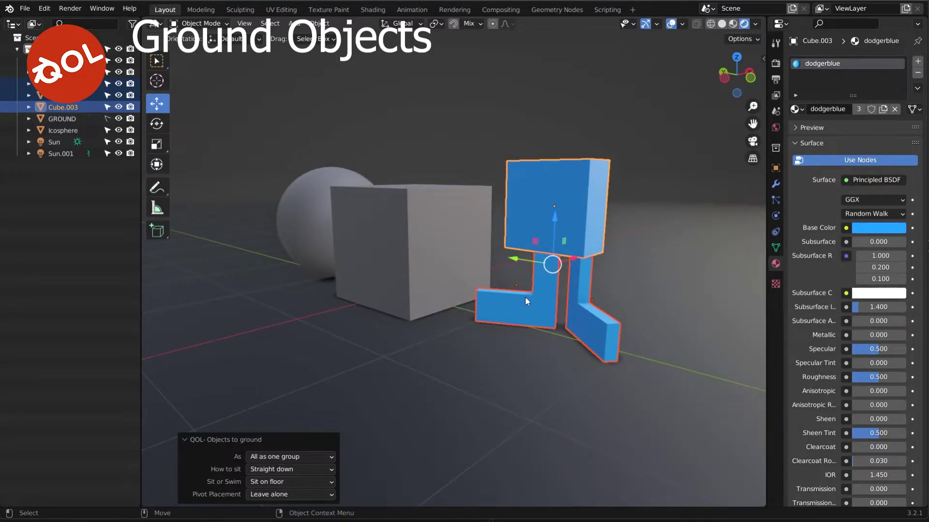
middle_drag(525, 298, 498, 301)
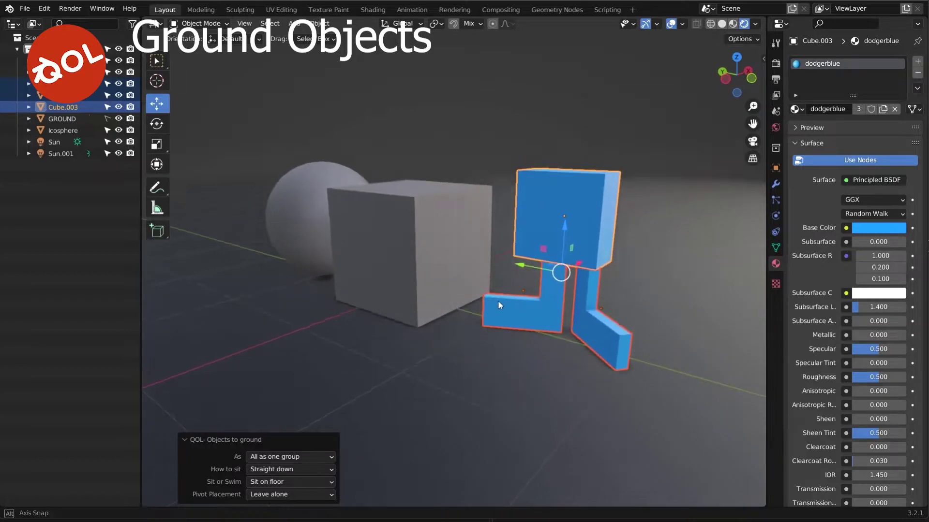
click(288, 494)
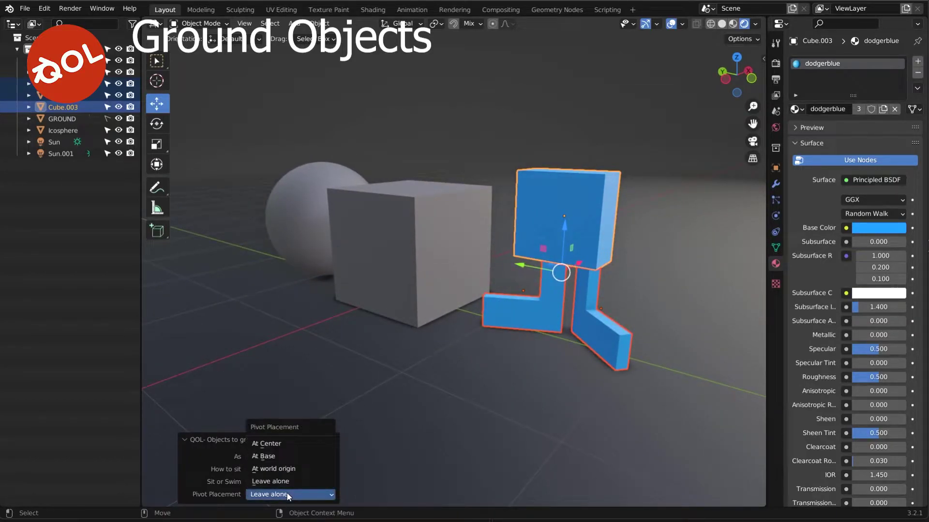
click(278, 457)
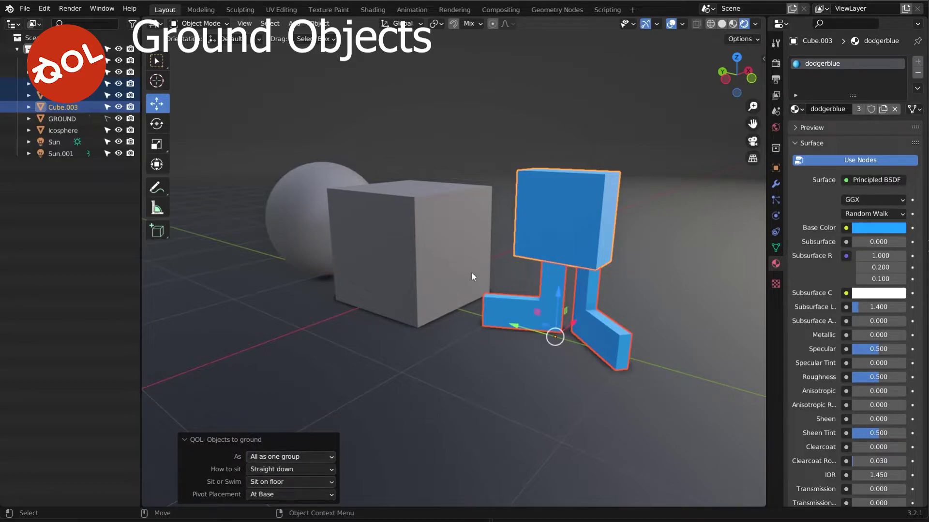
Ground the grey cube straight down with its pivot at the base, using Swim on surface
mouse_move(512, 251)
middle_down()
mouse_move(496, 242)
mouse_move(515, 241)
middle_up()
middle_drag(431, 266, 422, 244)
click(421, 244)
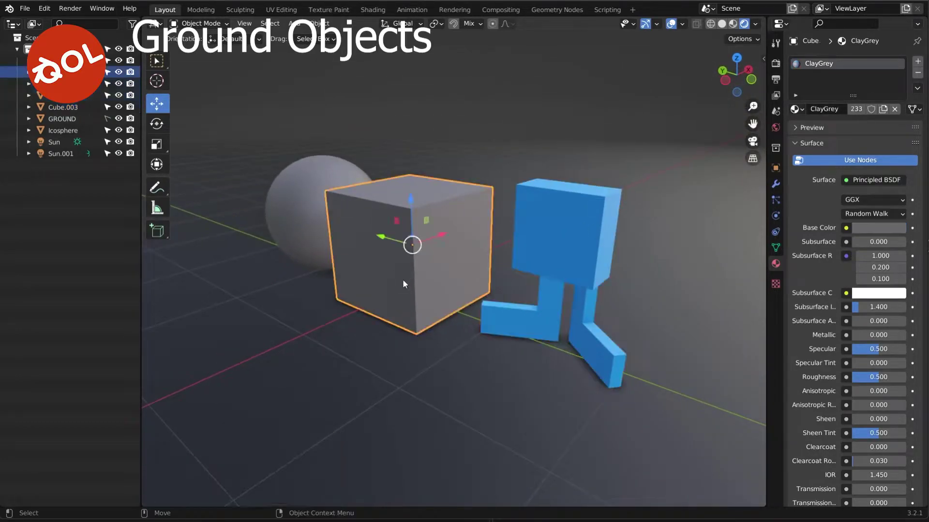
right_click(382, 402)
click(379, 404)
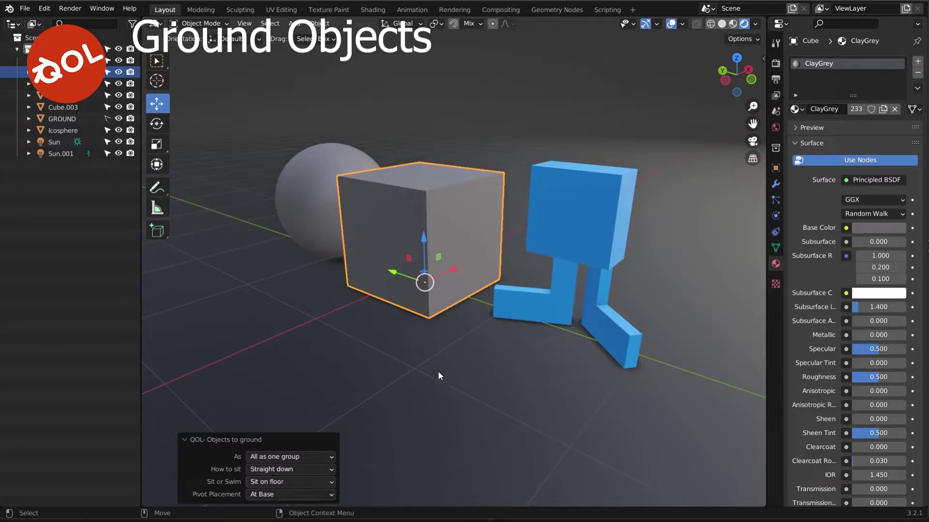
click(295, 479)
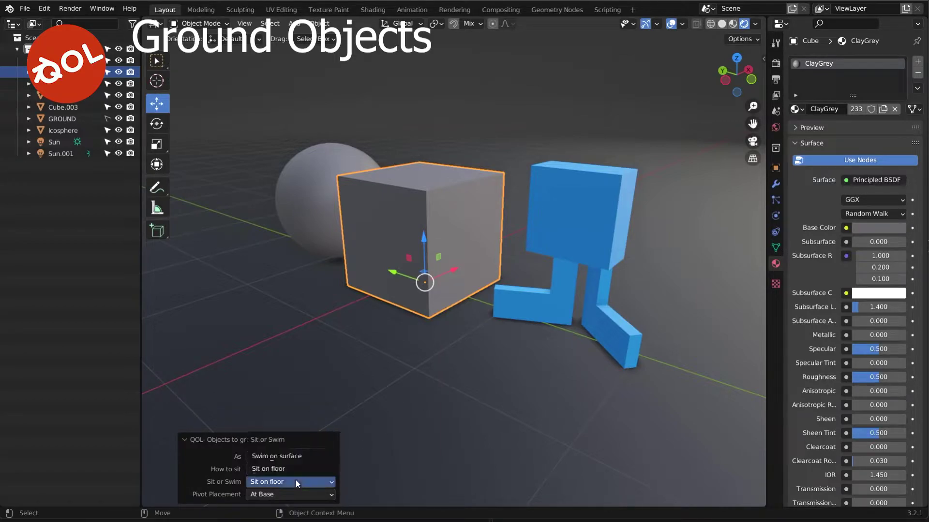
click(284, 457)
Ground the grey sphere with Swim on surface, and move it about 0.74 m along the Y axis
mouse_move(484, 356)
middle_down()
mouse_move(488, 347)
mouse_move(588, 364)
mouse_move(481, 361)
middle_up()
click(364, 199)
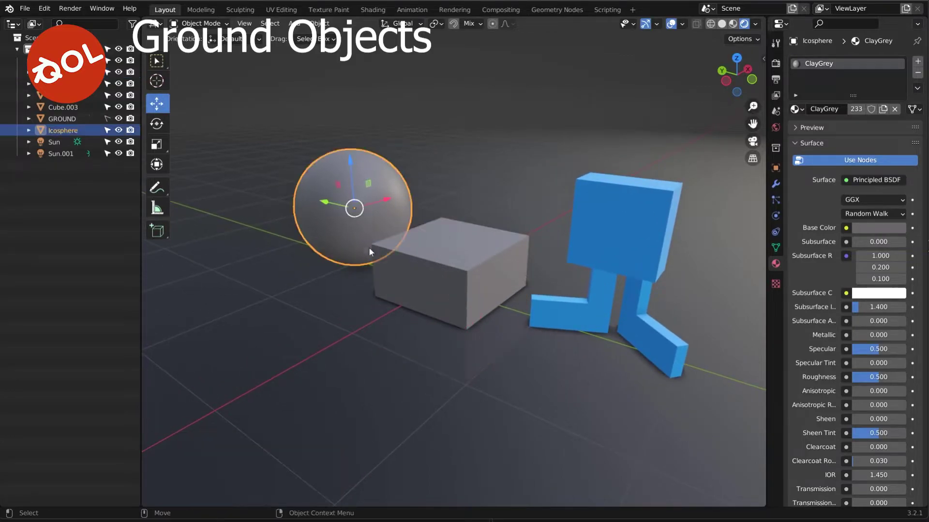
click(319, 23)
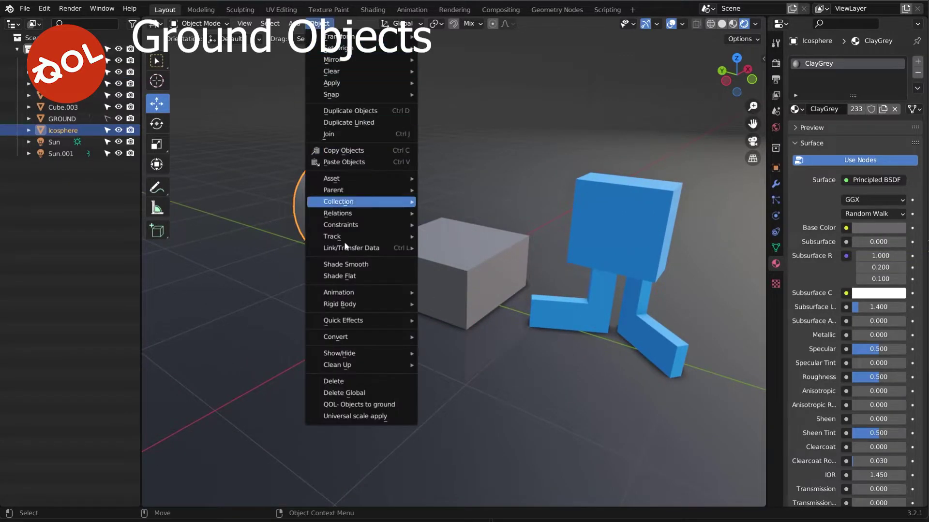
click(371, 409)
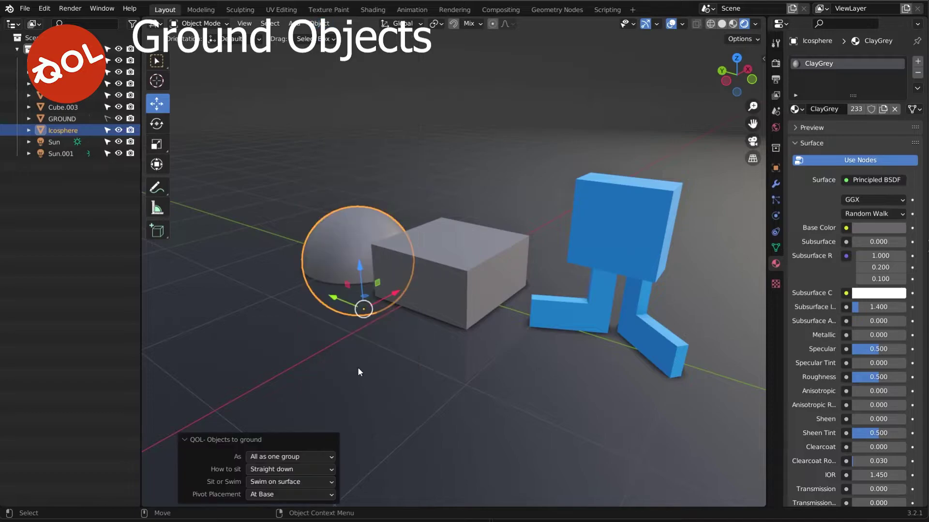
drag(335, 297, 294, 282)
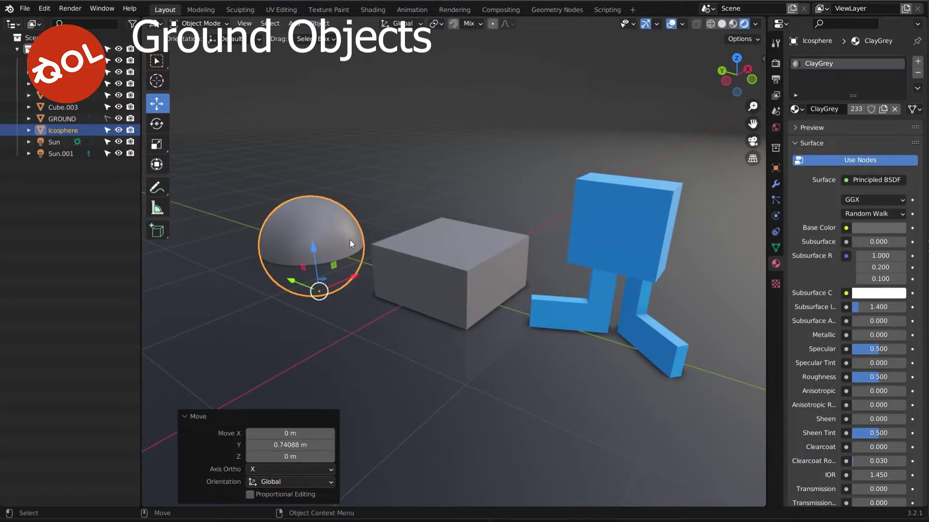
click(516, 347)
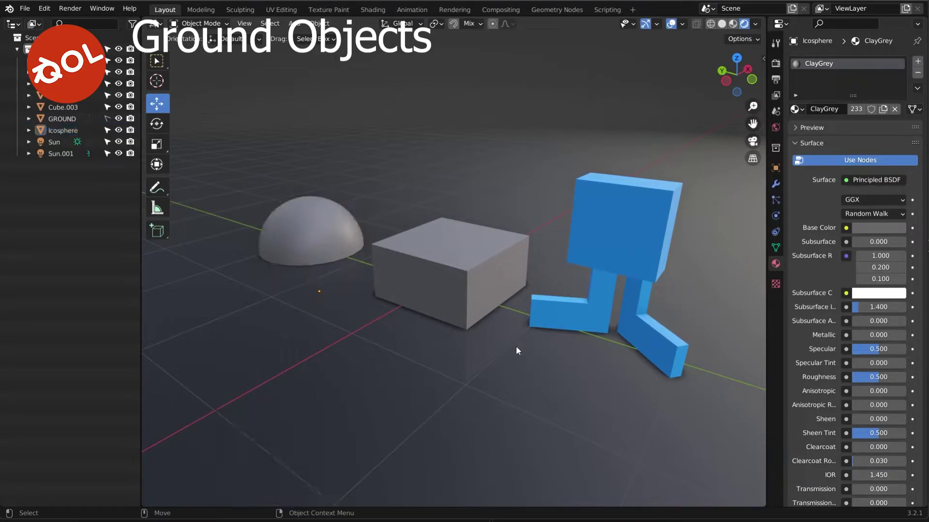
Select the three blue objects and ground them as one group, straight down, with Swim on surface
scroll(448, 347, up, 2)
drag(527, 160, 706, 386)
click(320, 23)
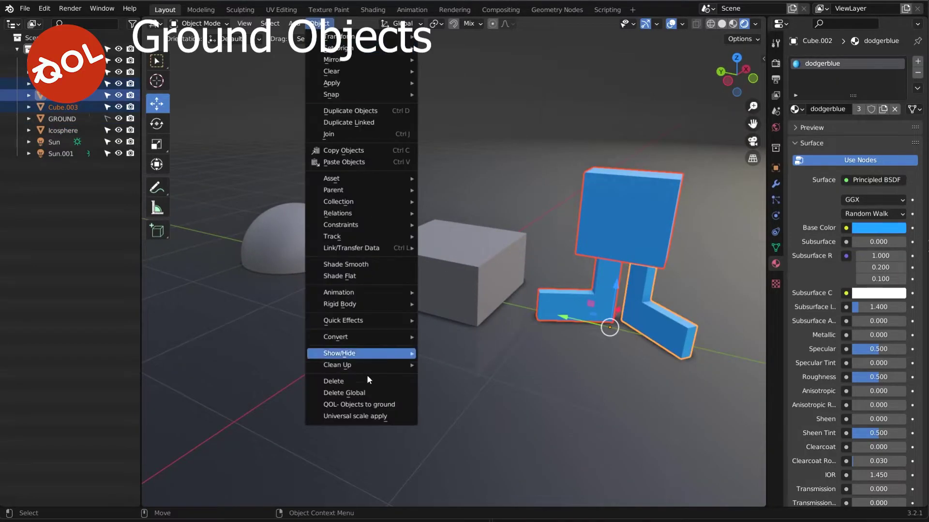
click(366, 403)
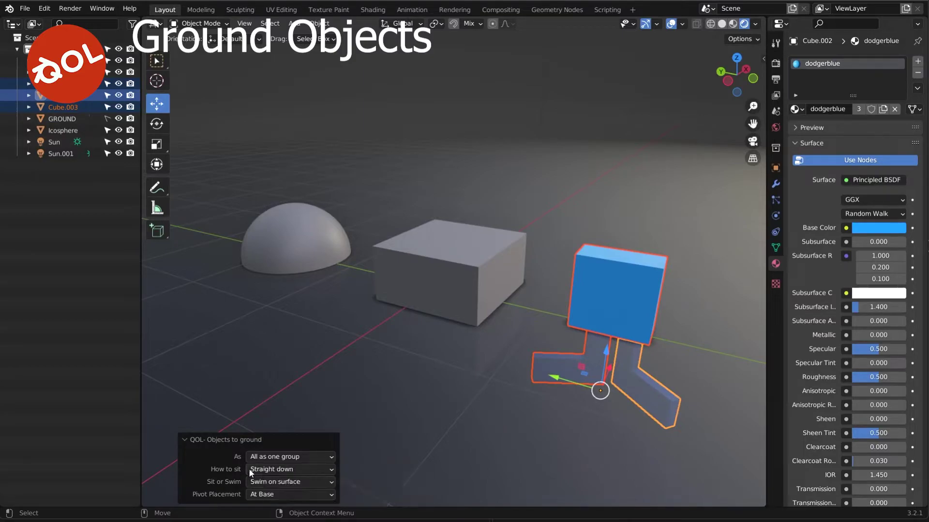
Change the grounding of the blue objects to All individually and Sit on floor
click(273, 458)
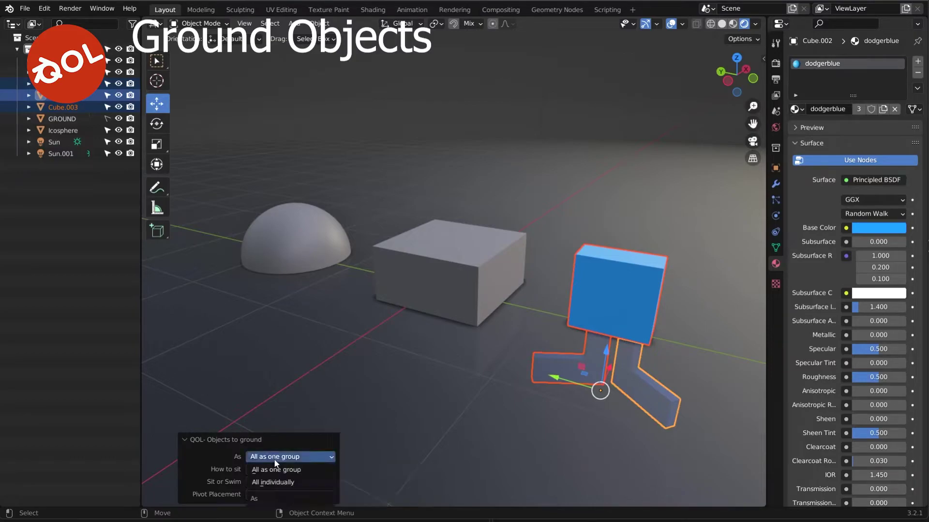
click(272, 478)
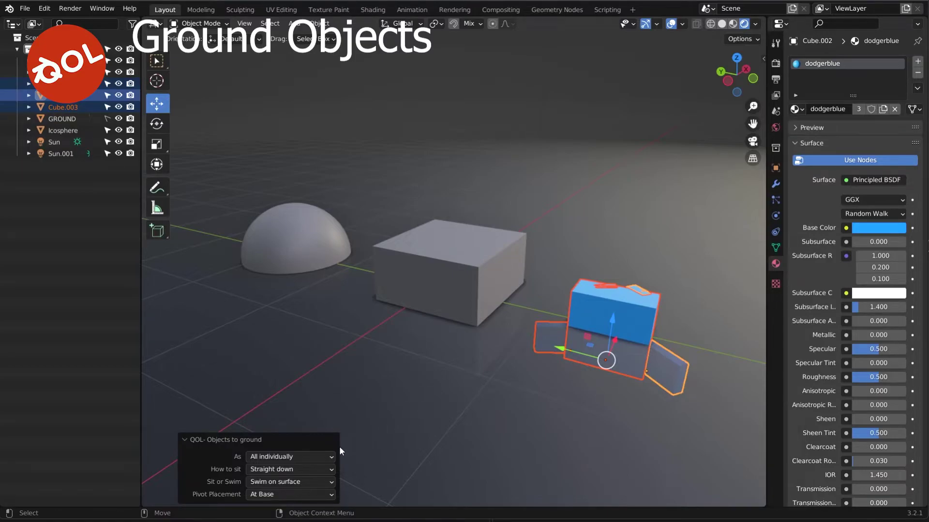
click(283, 482)
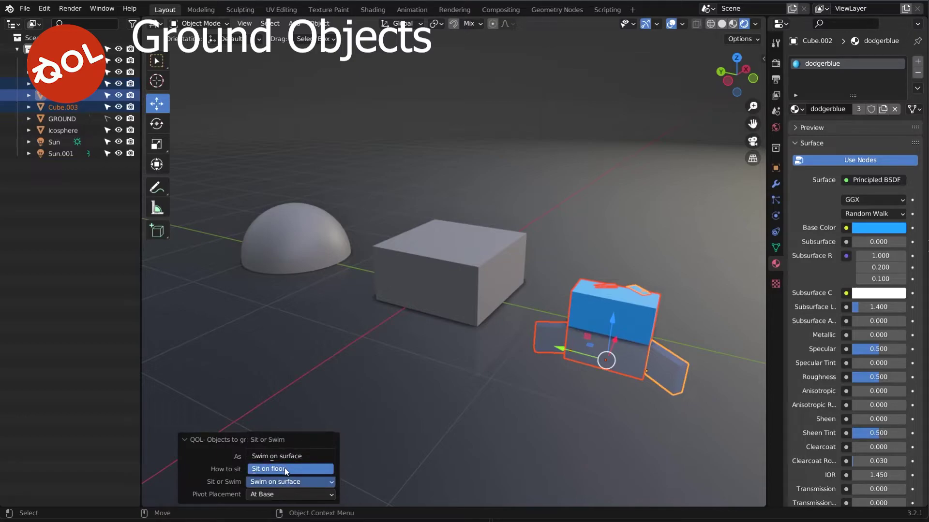
click(285, 469)
Change the grounding of the blue objects to All as one group, and select the grey cube
click(287, 455)
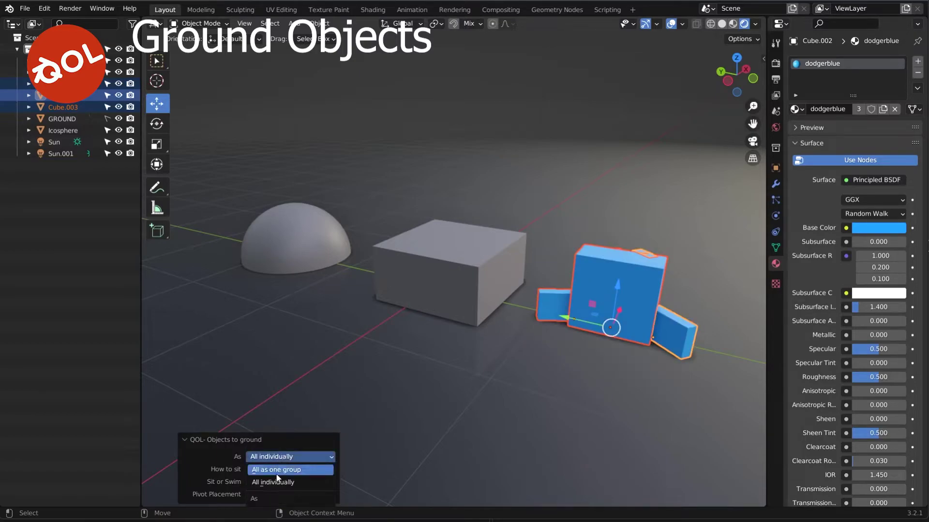
click(278, 470)
click(435, 371)
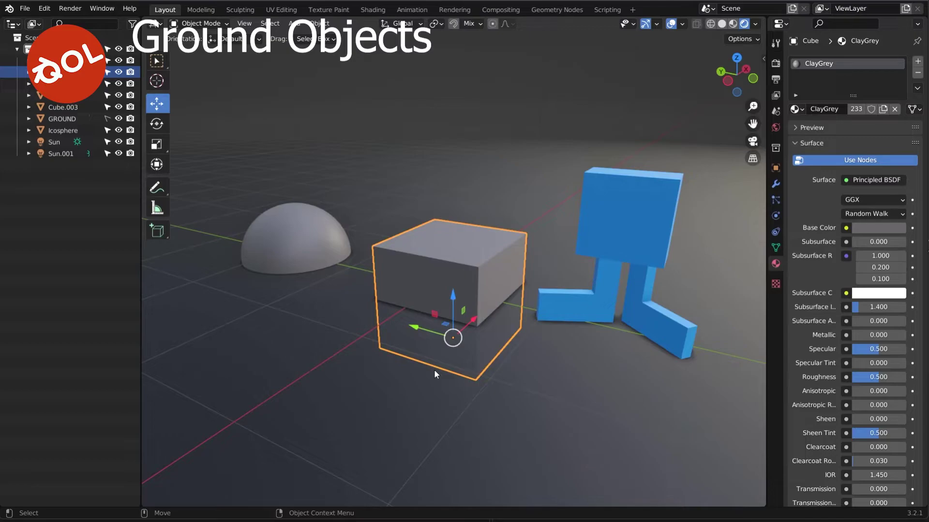
Select the grey sphere and move it about -0.11 m along the Y axis
middle_drag(460, 322, 478, 297)
click(356, 227)
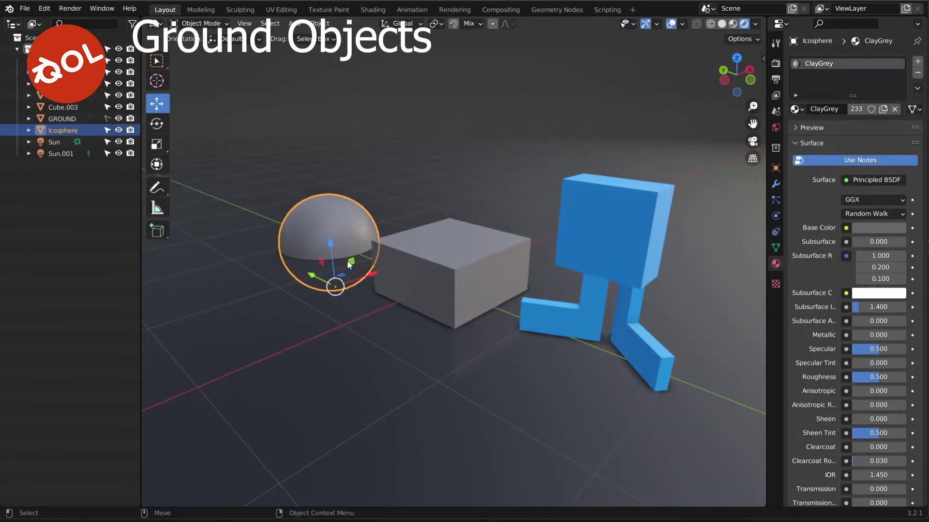
key(g)
click(324, 278)
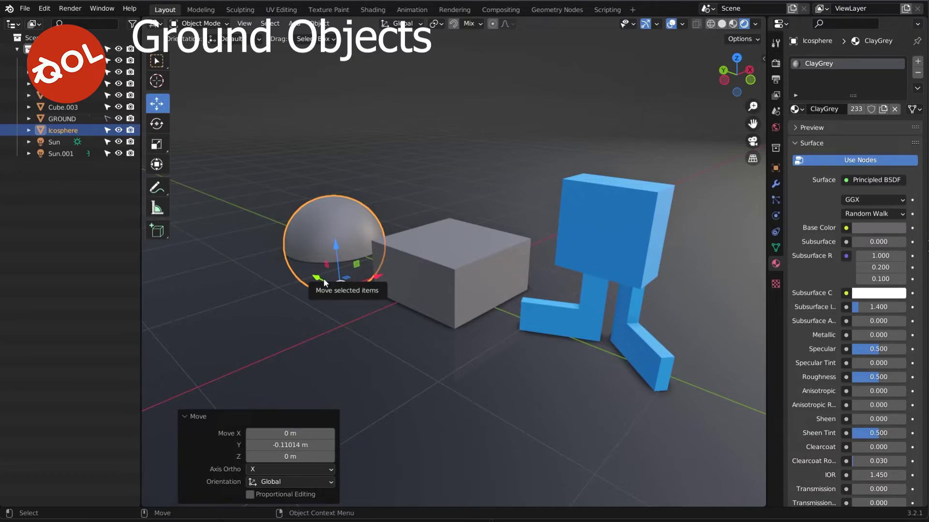
Search the add-on preferences for "qol" and examine the default grounding options of the QOL Ground objects add-on
click(43, 9)
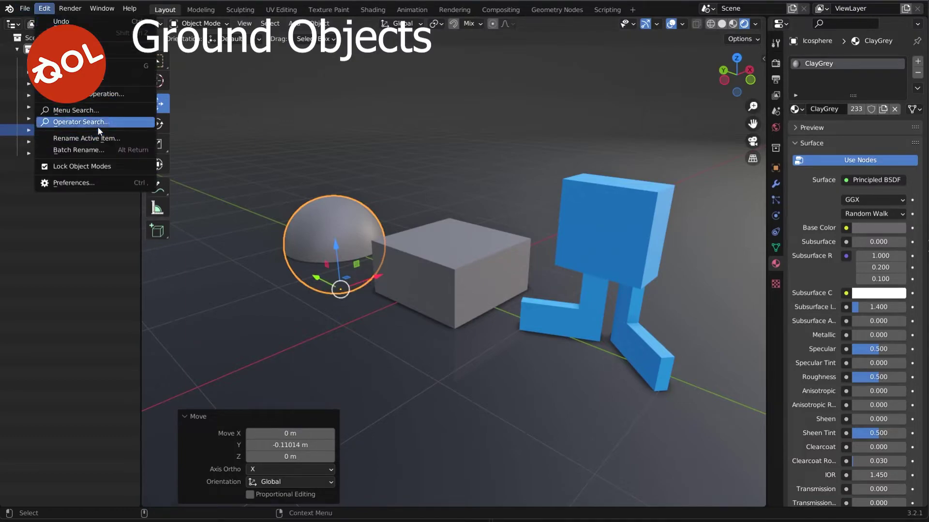
click(87, 181)
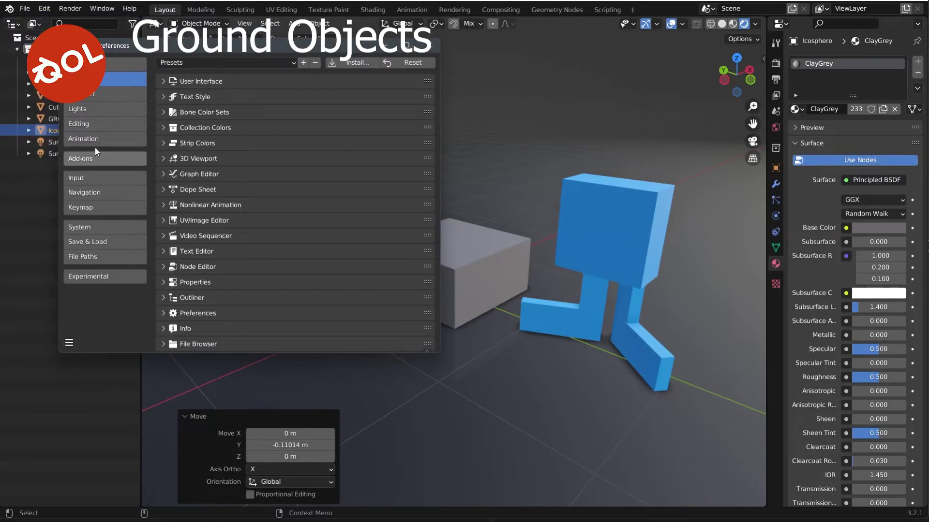
click(93, 158)
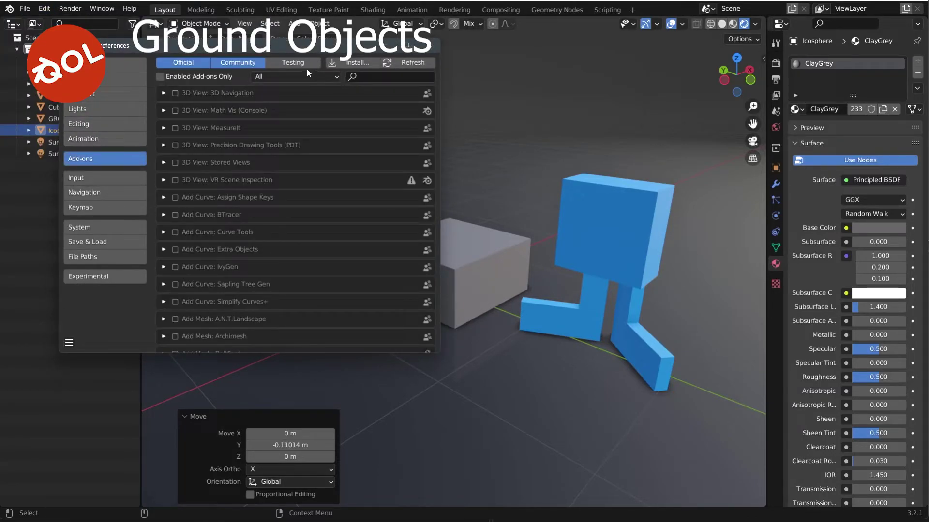
click(372, 78)
text(qol)
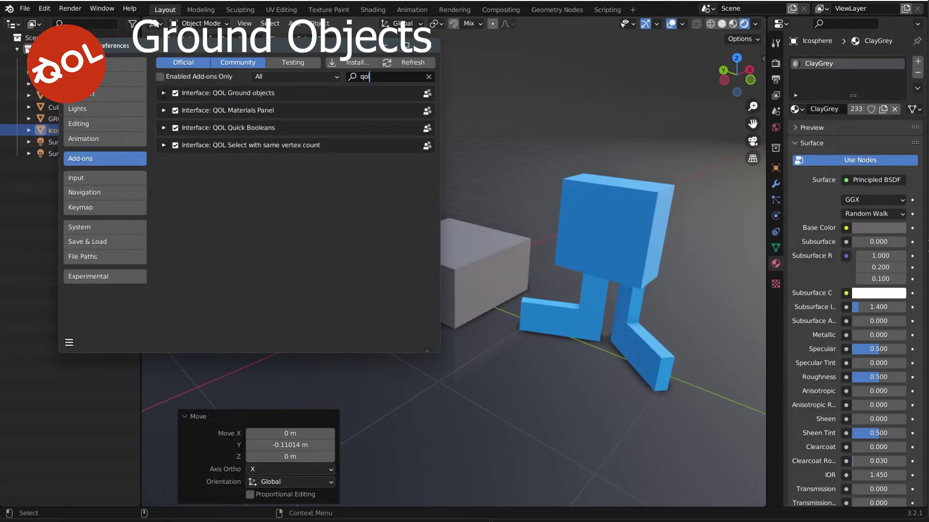
click(164, 94)
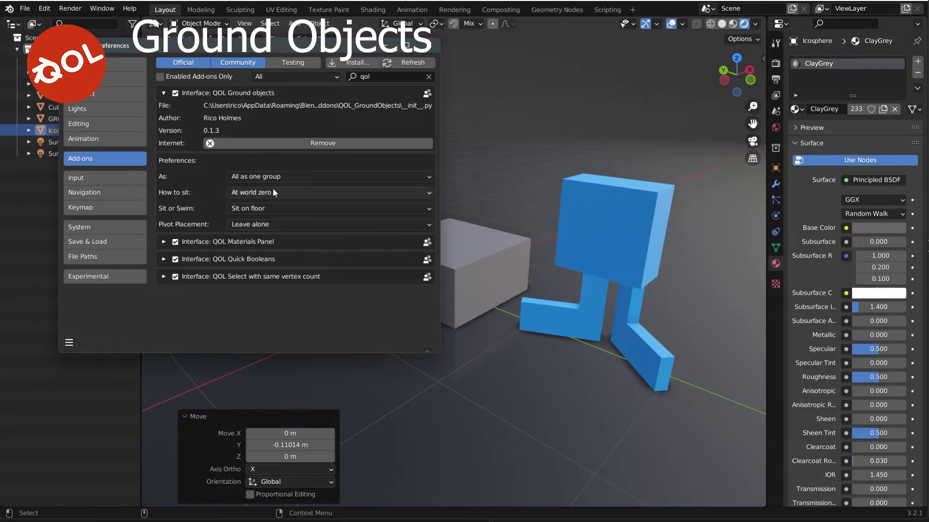
click(425, 46)
Deselect the grey sphere and view the grounded objects from a slightly different angle
click(486, 200)
middle_drag(486, 200, 493, 220)
middle_drag(452, 194, 459, 204)
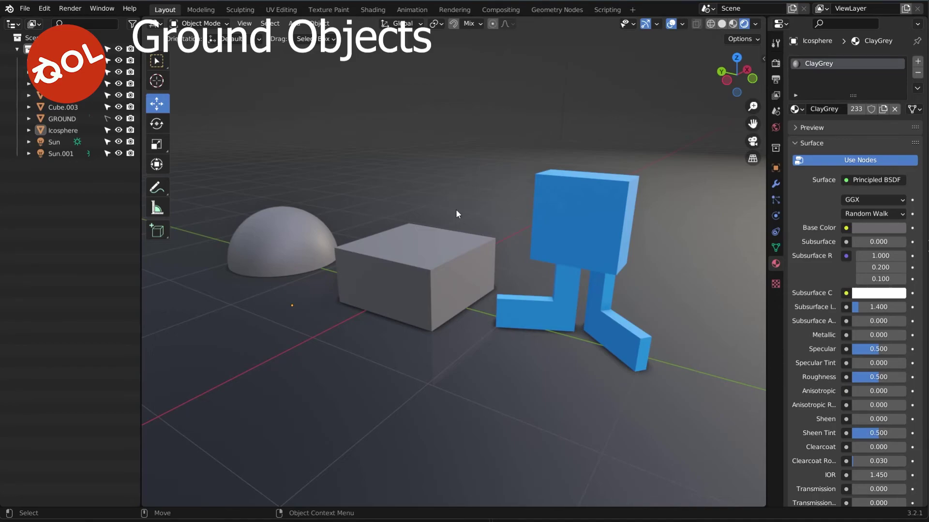
middle_drag(509, 240, 471, 251)
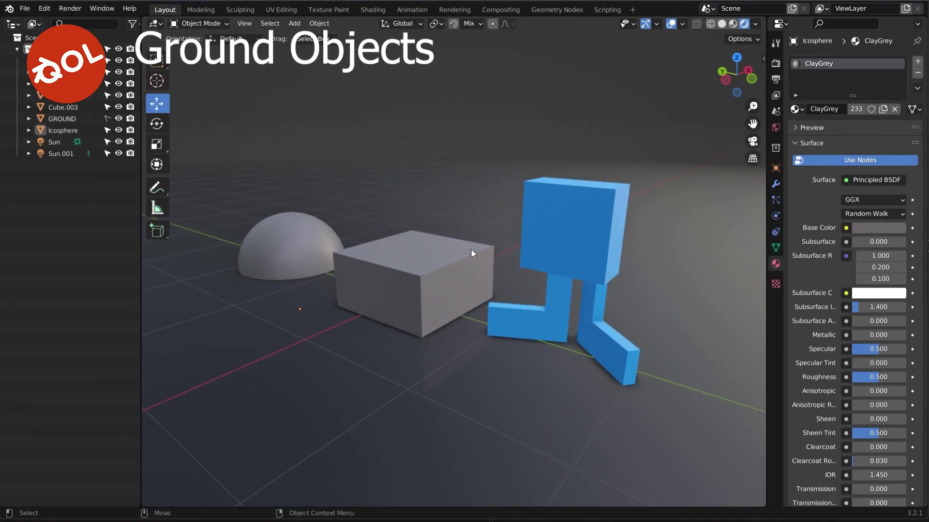